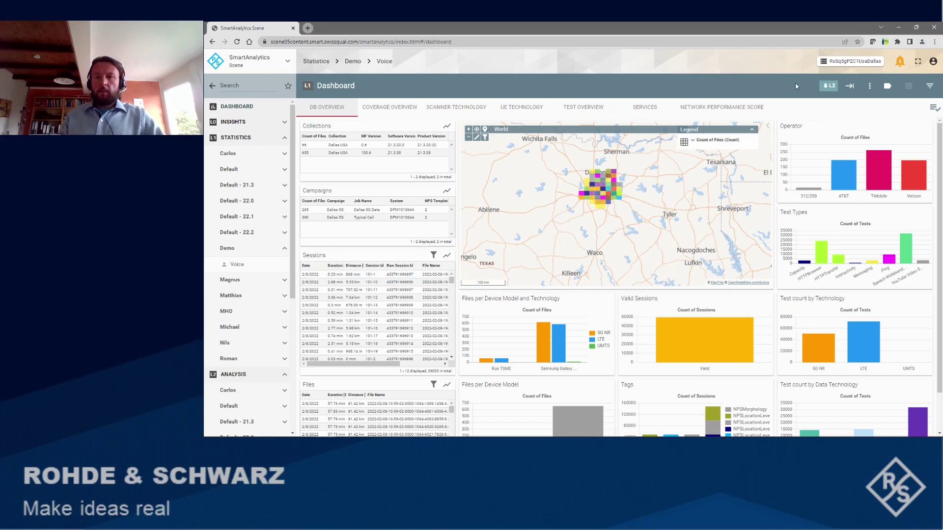
Switch the Dallas DB Overview dashboard to full-screen mode
click(918, 61)
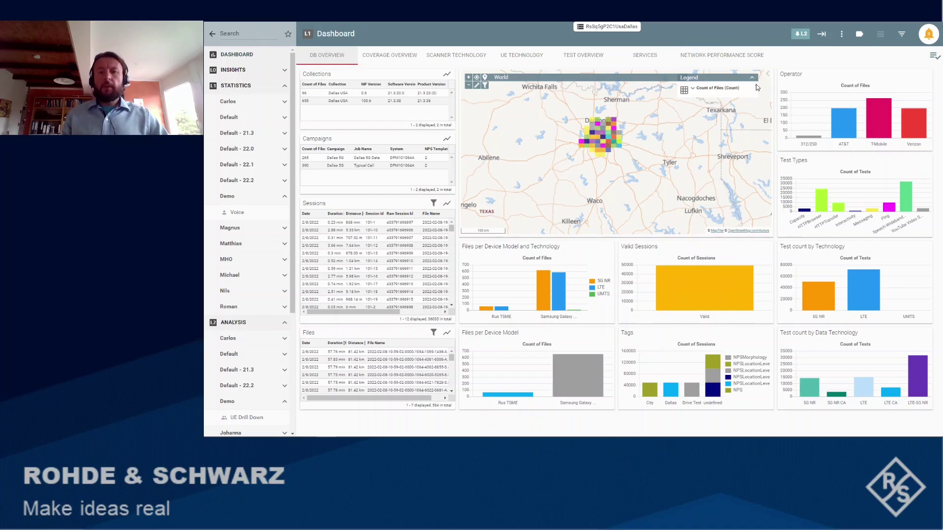
Show the Network Performance Score dashboard comparing AT&T 795.9, T-Mobile 824.5 and Verizon 791.6
mouse_move(714, 88)
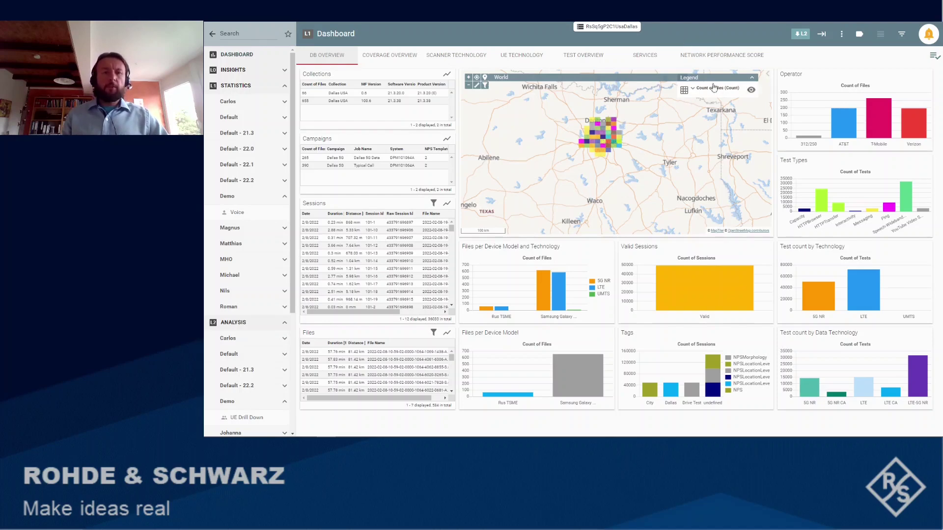
click(725, 57)
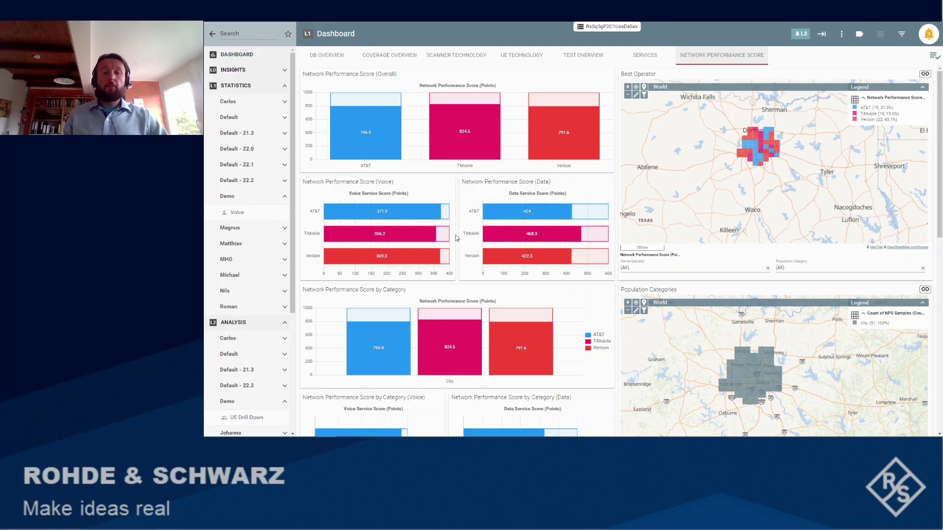
mouse_move(455, 238)
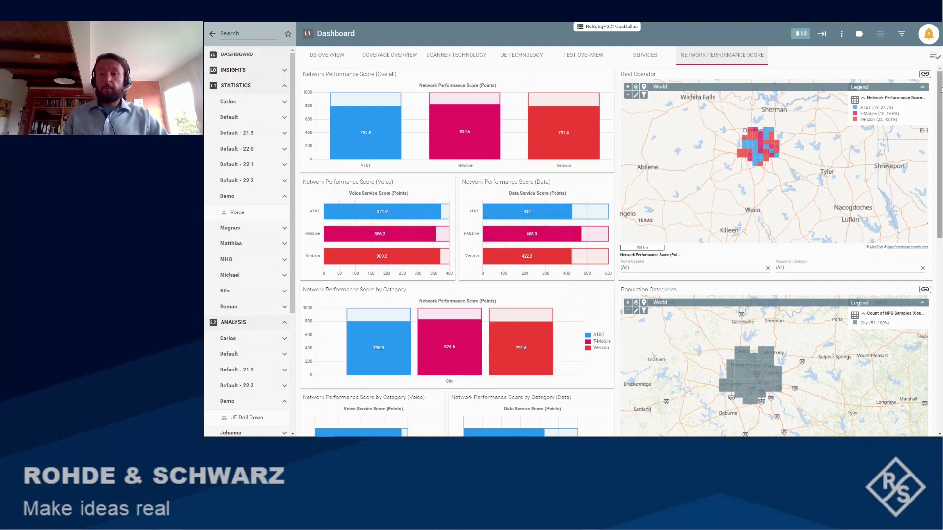
Scroll the dashboard down to the per-operator NPS Voice KPIs chart
drag(940, 88, 940, 284)
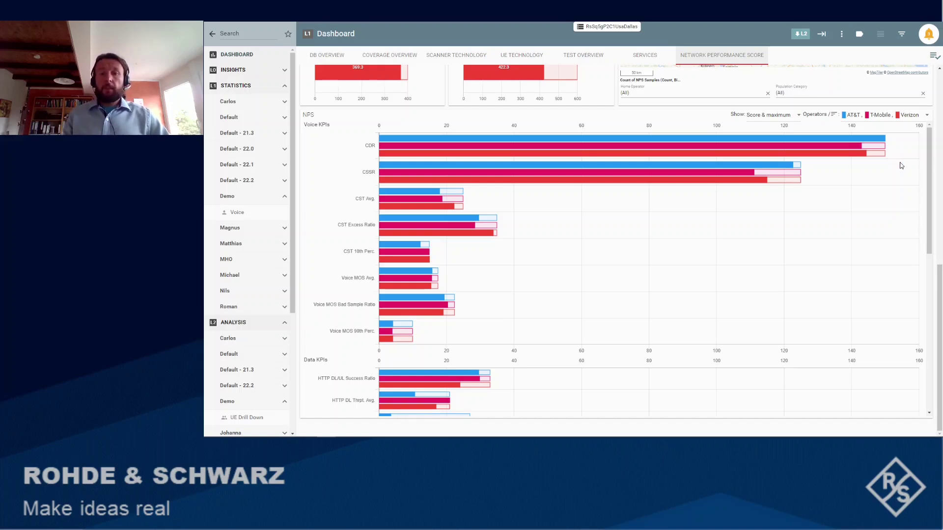
Open Voice statistics and filter the charts to VoLTE calls on T-Mobile only
click(237, 213)
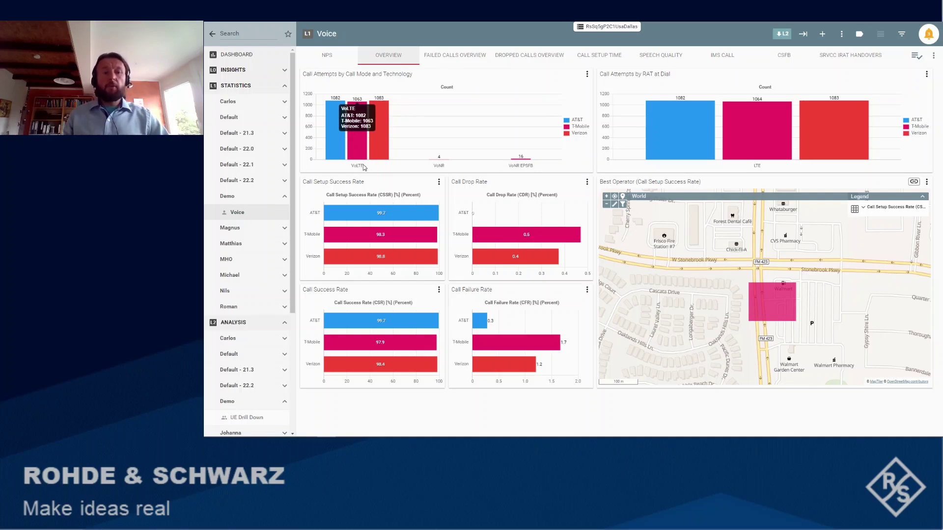
click(361, 167)
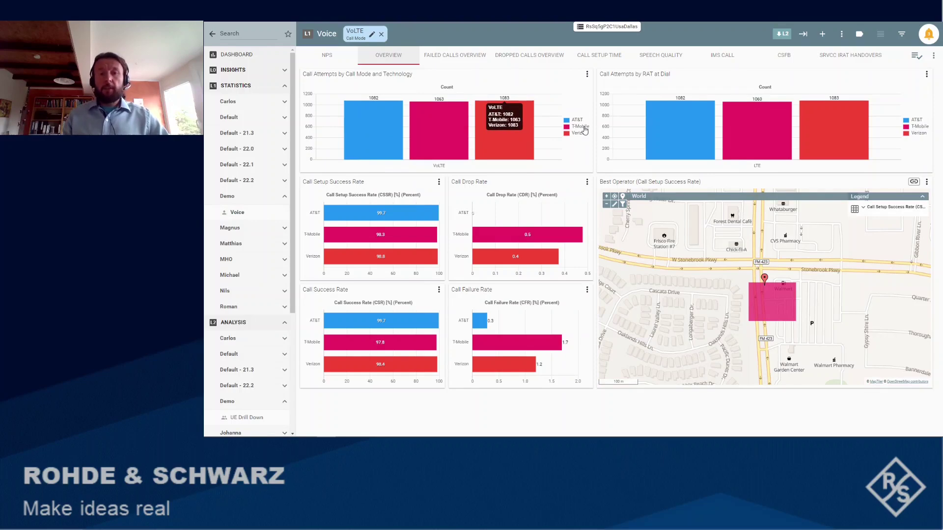
click(585, 128)
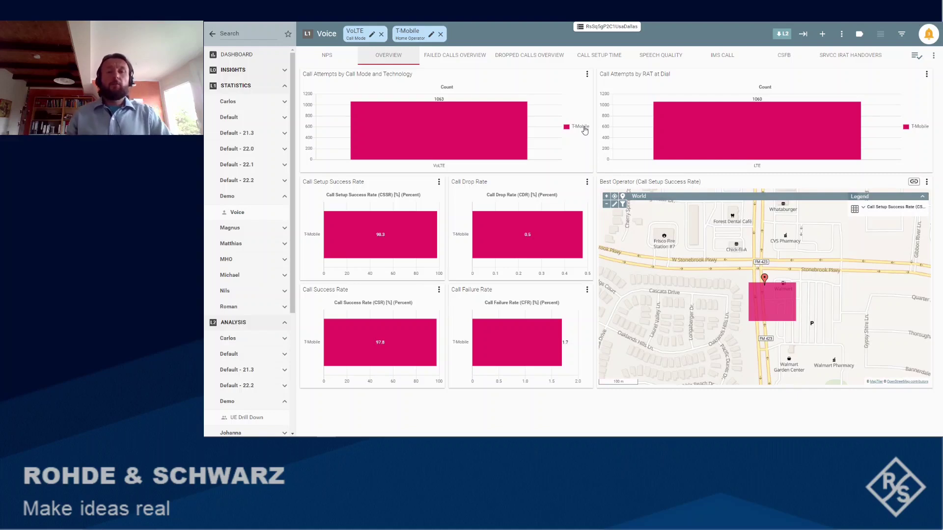
Open the Failed Calls Overview and filter call status to Failed and Dropped
click(461, 56)
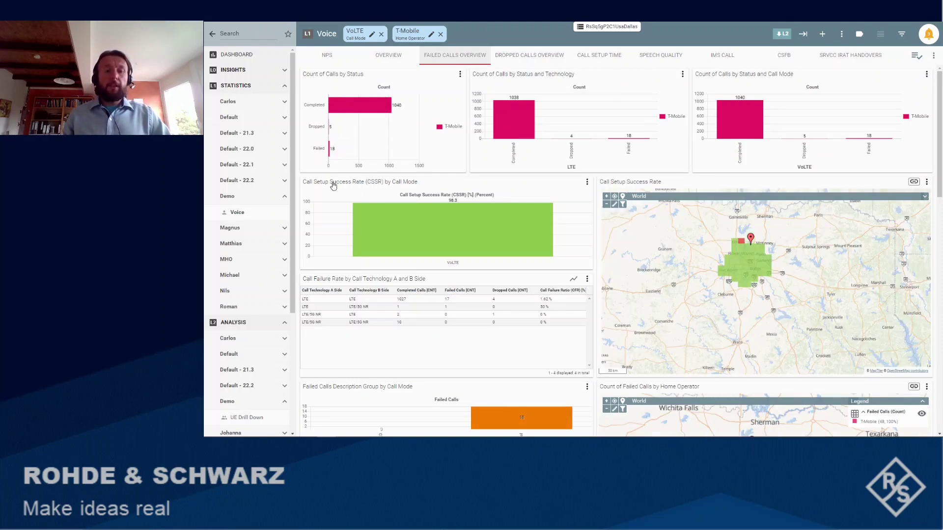
shift+click(320, 150)
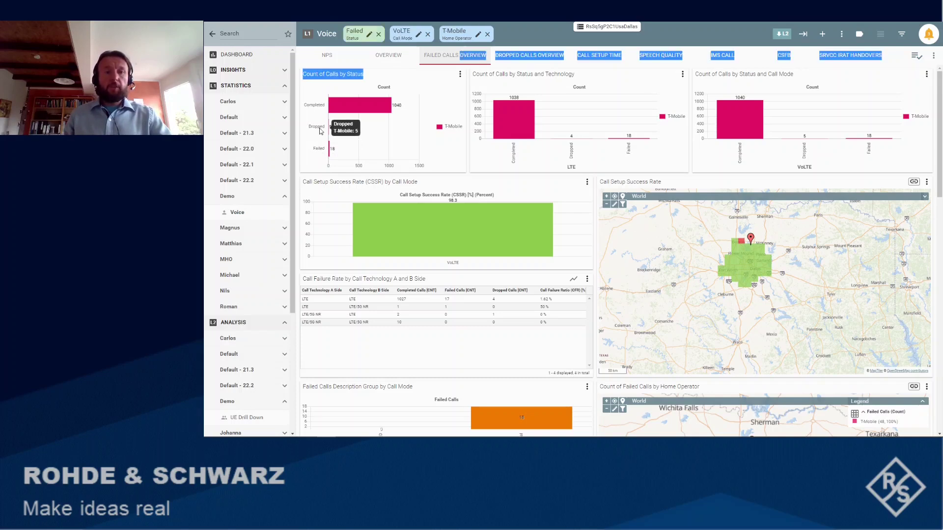
shift+click(319, 129)
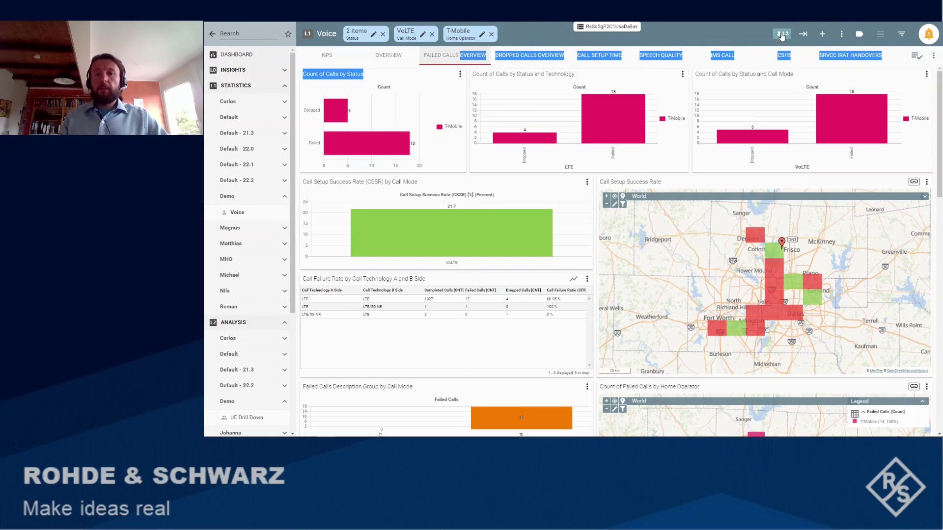
Jump to the linked UE Drill Down workspace and scroll down through its panels
click(782, 35)
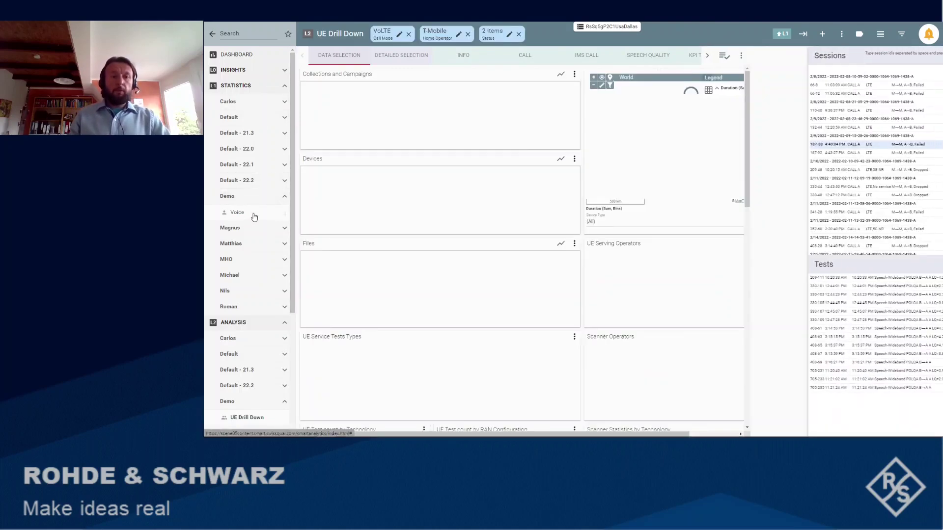
scroll(287, 260, down, 2)
scroll(286, 260, down, 2)
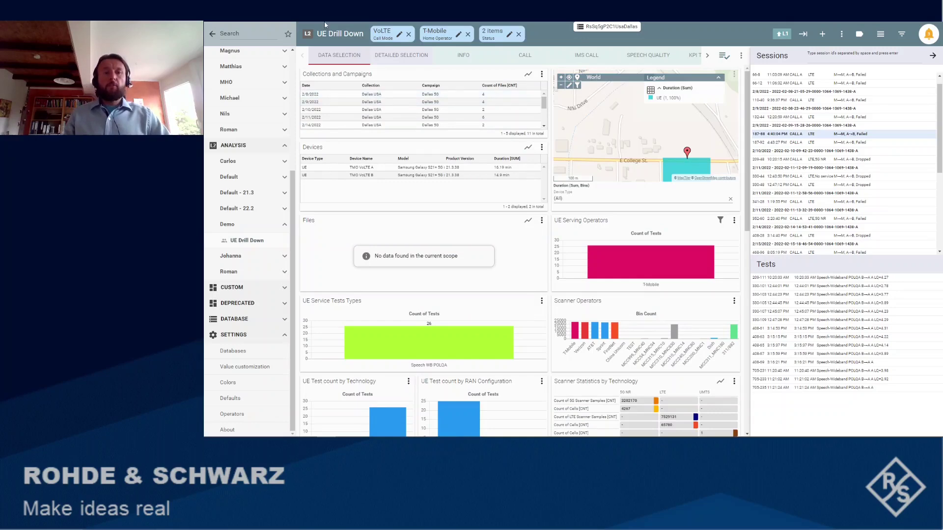
Collapse the navigation sidebar to widen the UE Drill Down panels
click(212, 35)
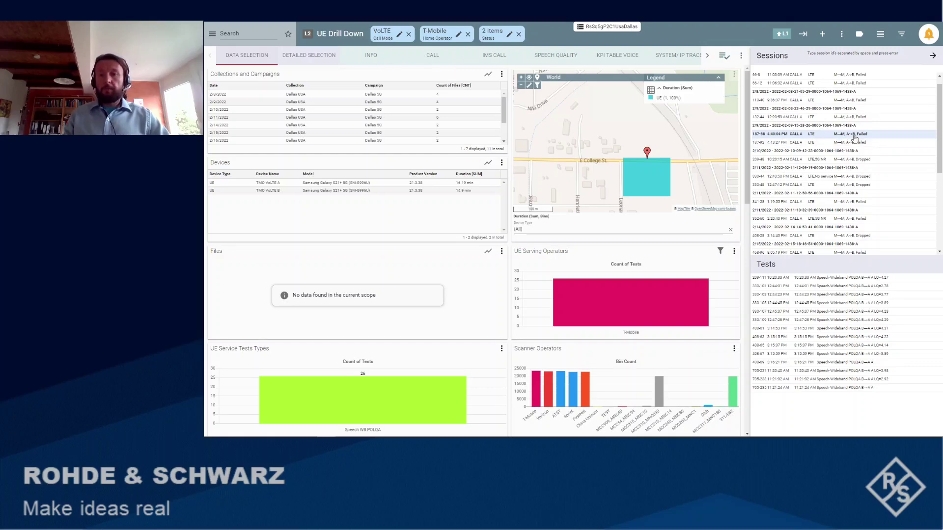
Load failed session 187-88 and show its Call view with info, markers and map
double_click(856, 136)
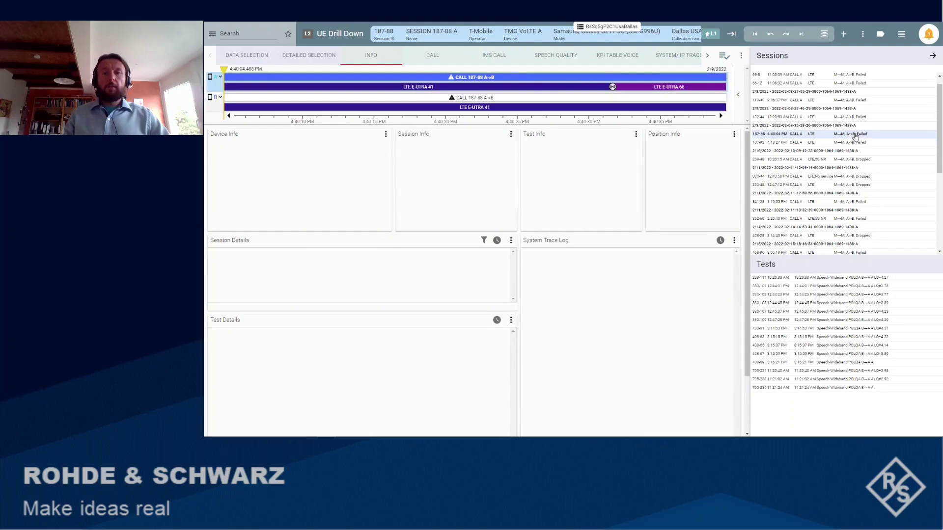
click(425, 56)
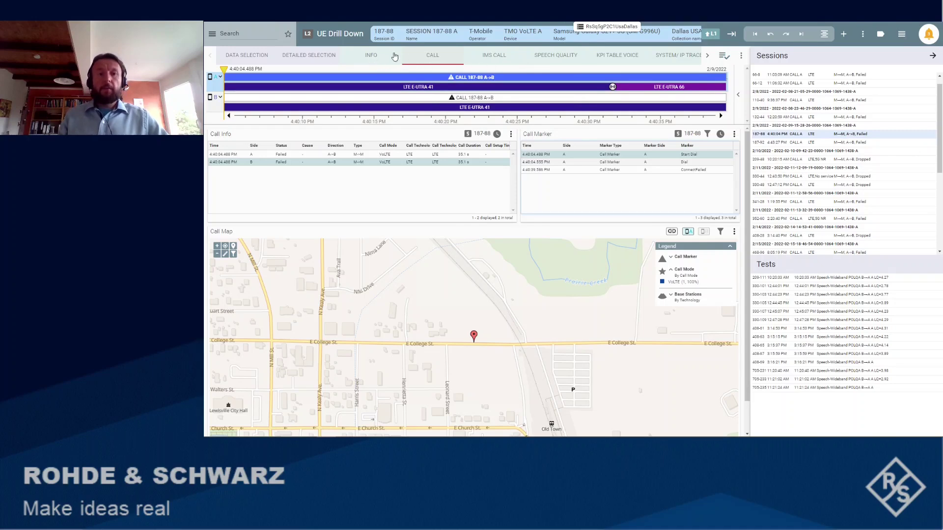
click(708, 56)
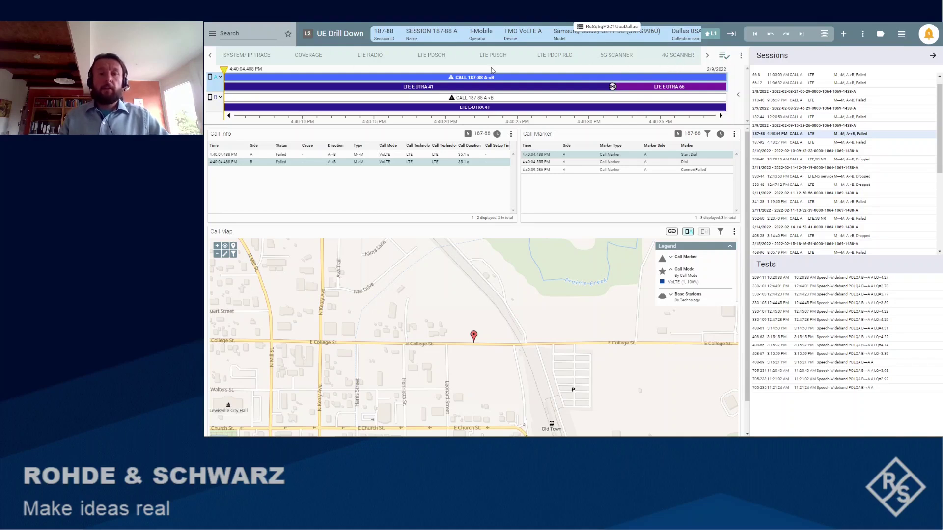
click(211, 57)
click(212, 57)
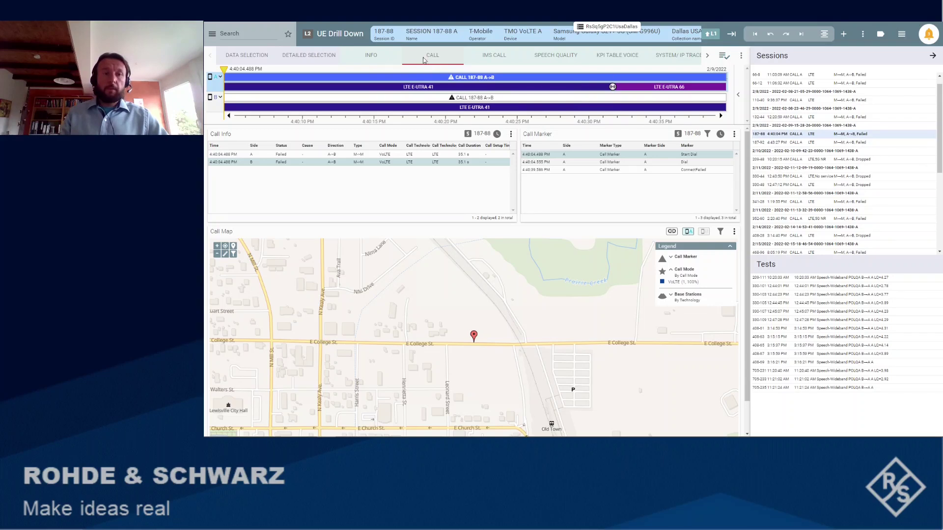
Show session 187-88's Info view, stepping the trace log to Connect Failed and call-setup events
click(370, 57)
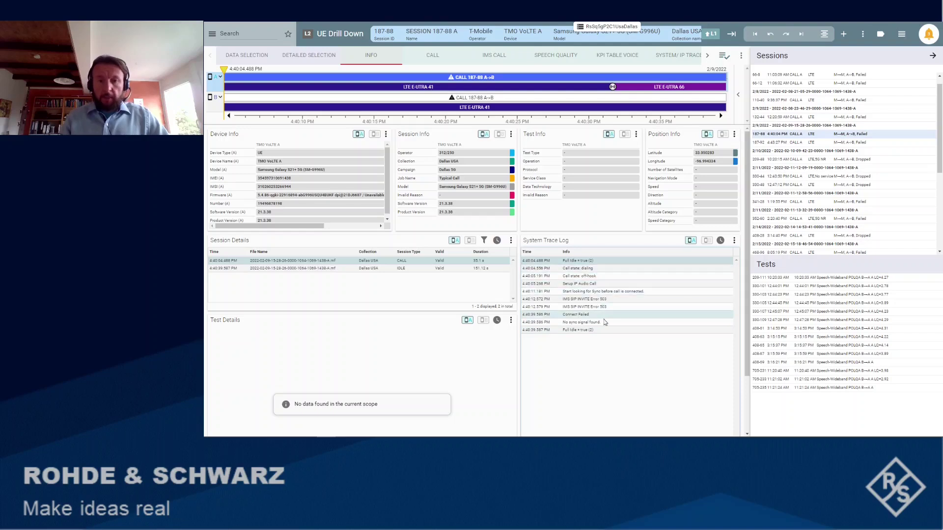
click(555, 317)
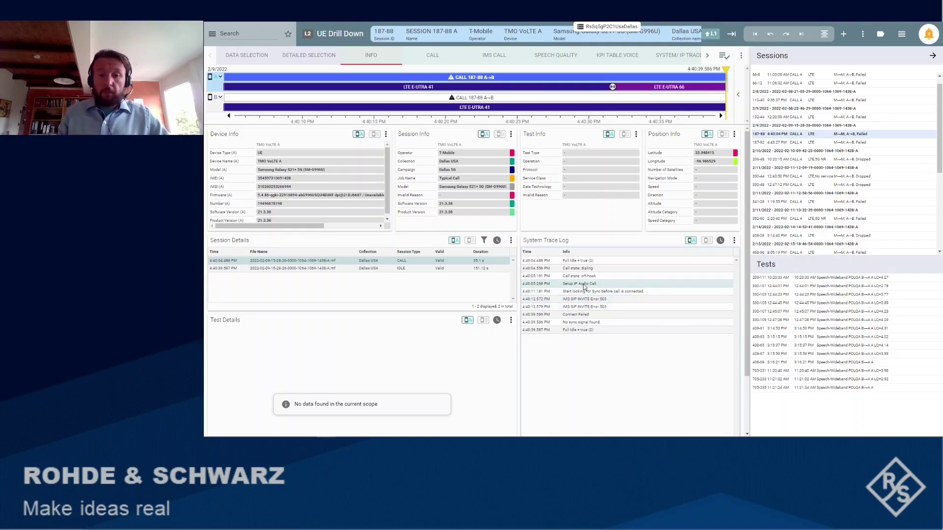
click(555, 288)
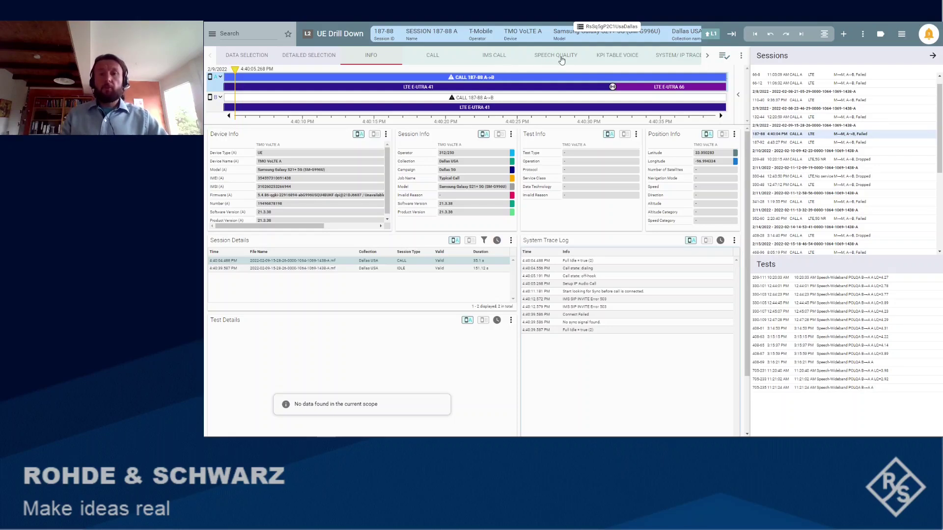
click(709, 56)
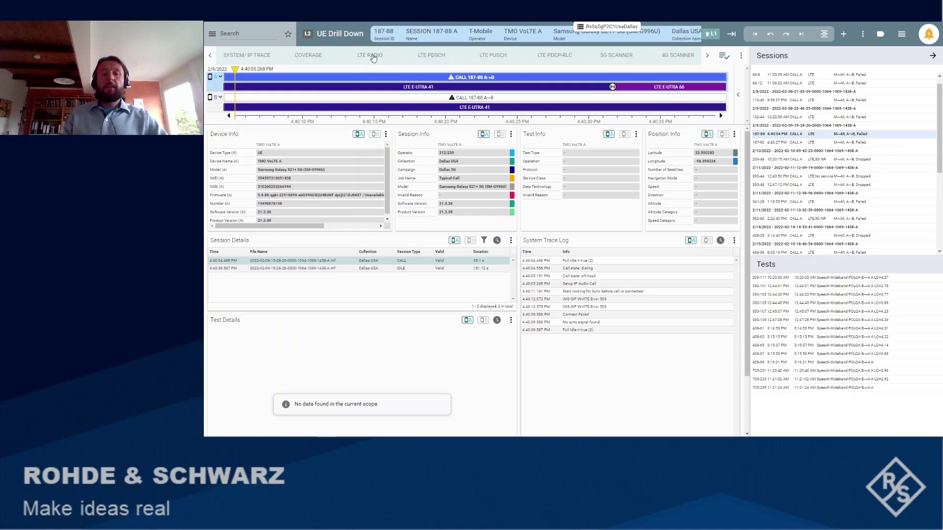
Show the LTE Radio charts for session 187-88 and hide the Sessions/Tests panel
click(373, 57)
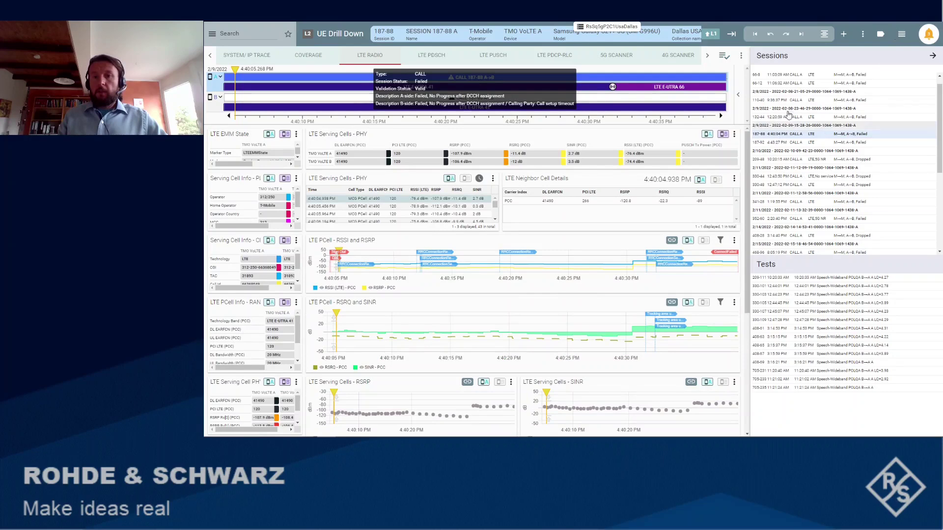
click(902, 34)
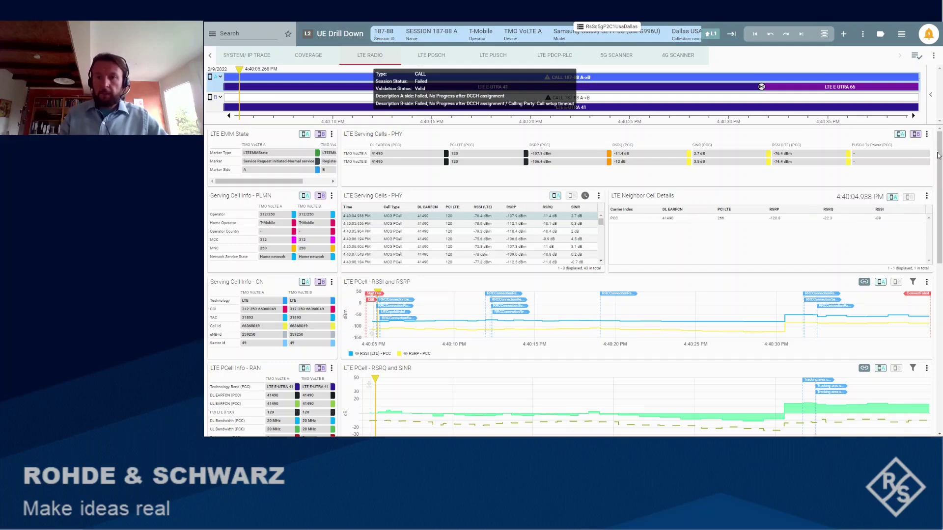
scroll(939, 172, down, 2)
mouse_move(939, 171)
mouse_down()
mouse_move(939, 183)
mouse_move(939, 158)
mouse_up()
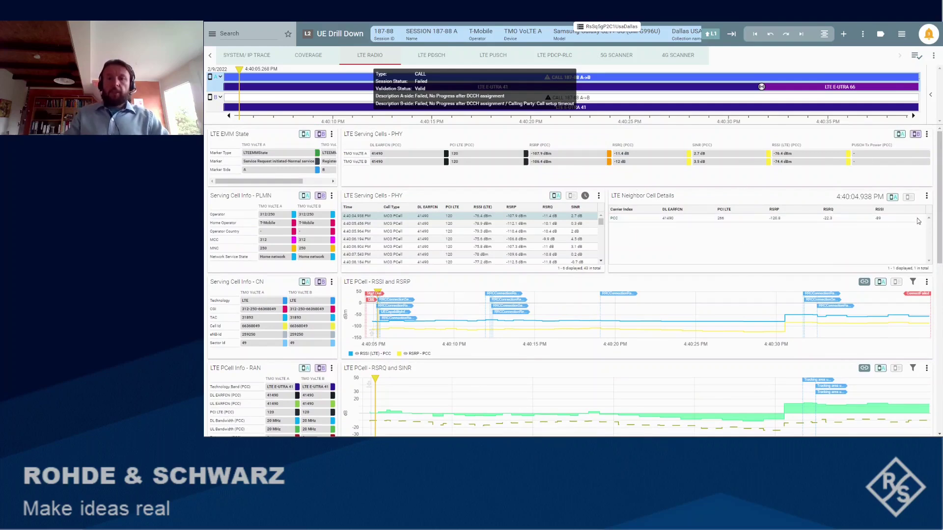
drag(939, 178, 938, 225)
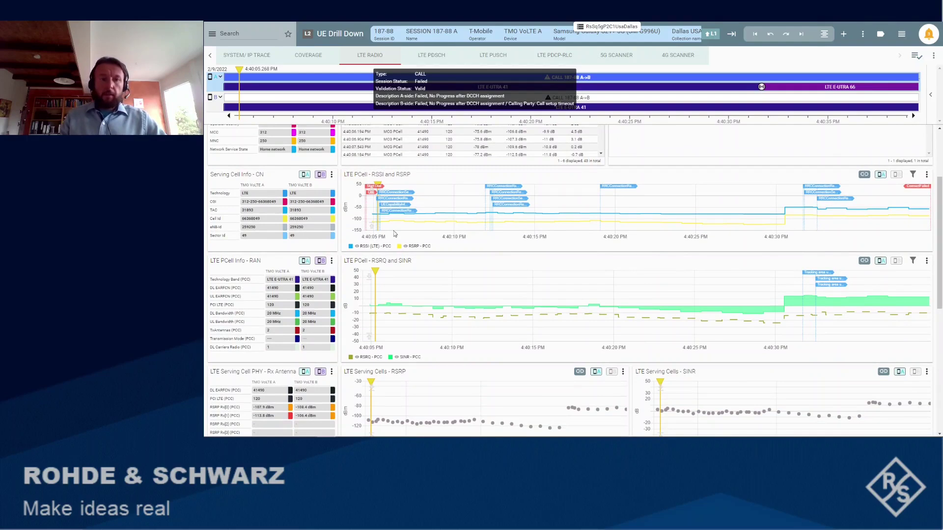
mouse_move(390, 224)
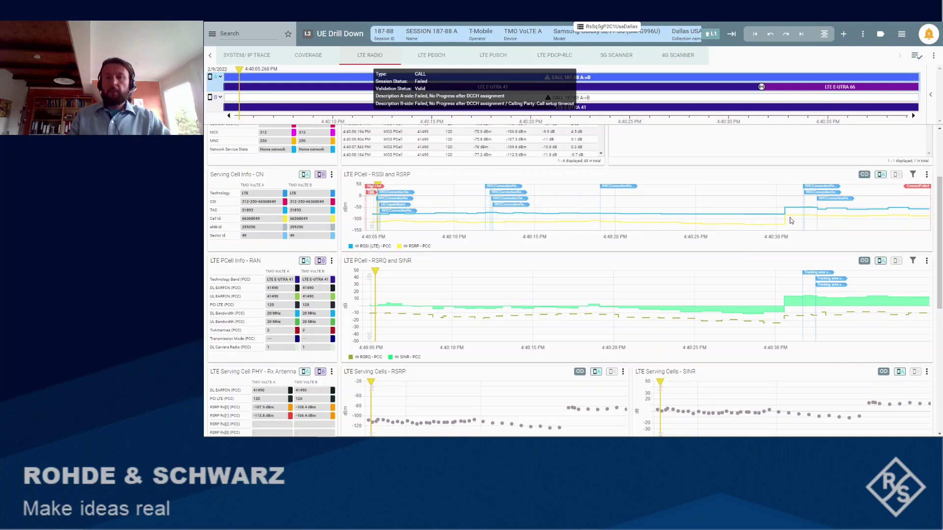
mouse_move(761, 89)
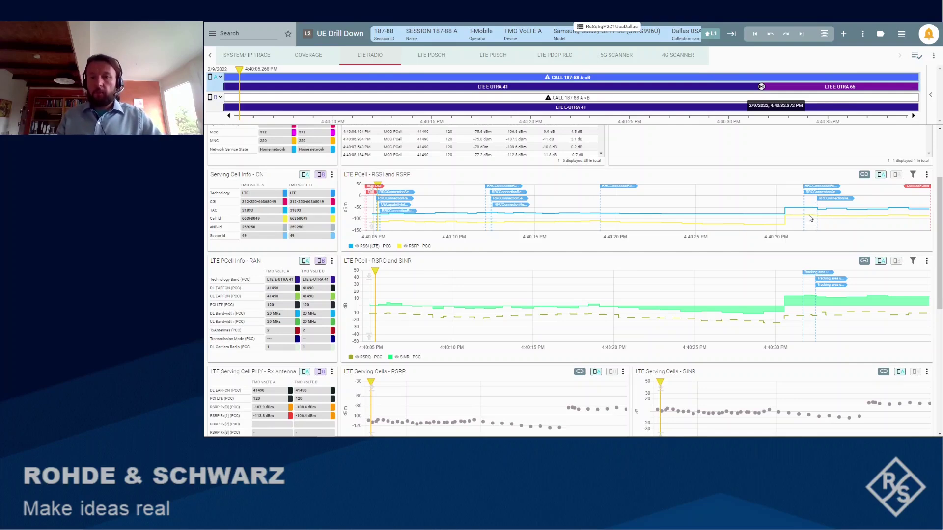
mouse_move(820, 218)
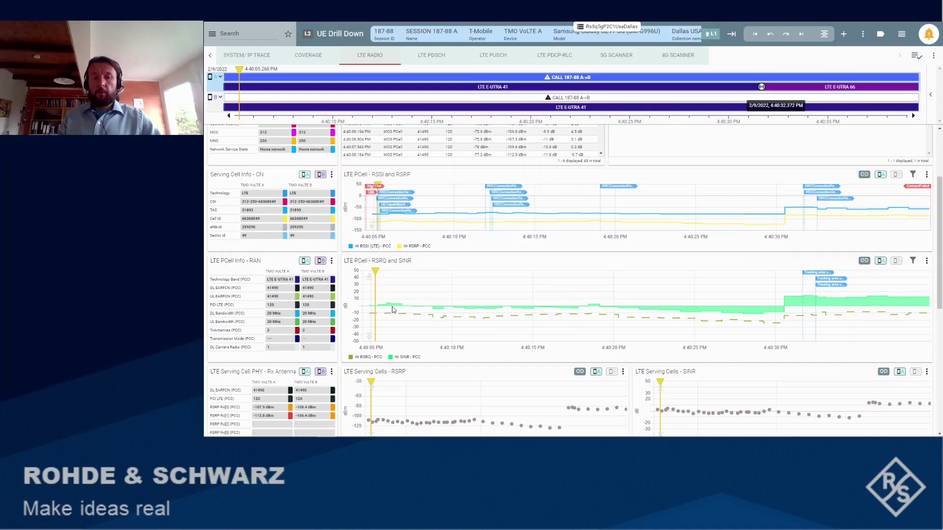
mouse_move(491, 313)
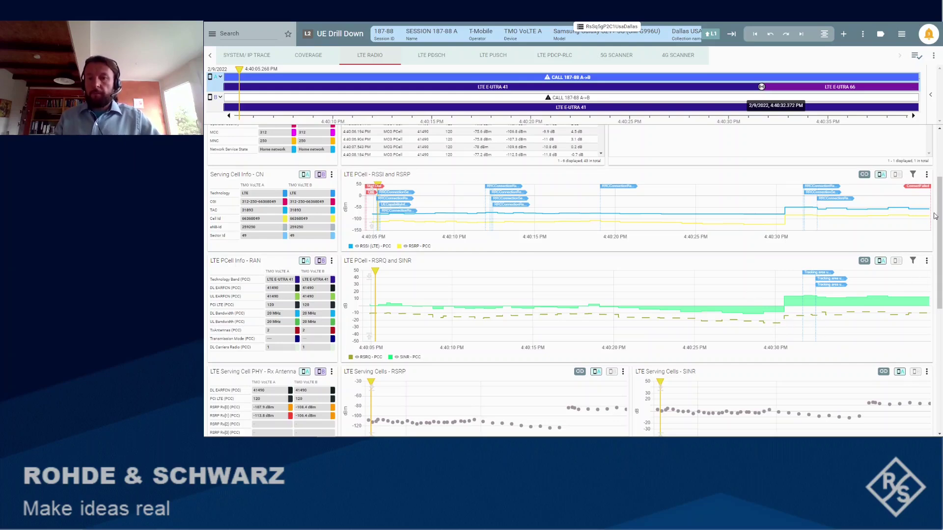
In the Layer3 Detail View, select the 4:40:12.570 IMS SIP INVITE 503 Service Unavailable message
drag(939, 200, 939, 331)
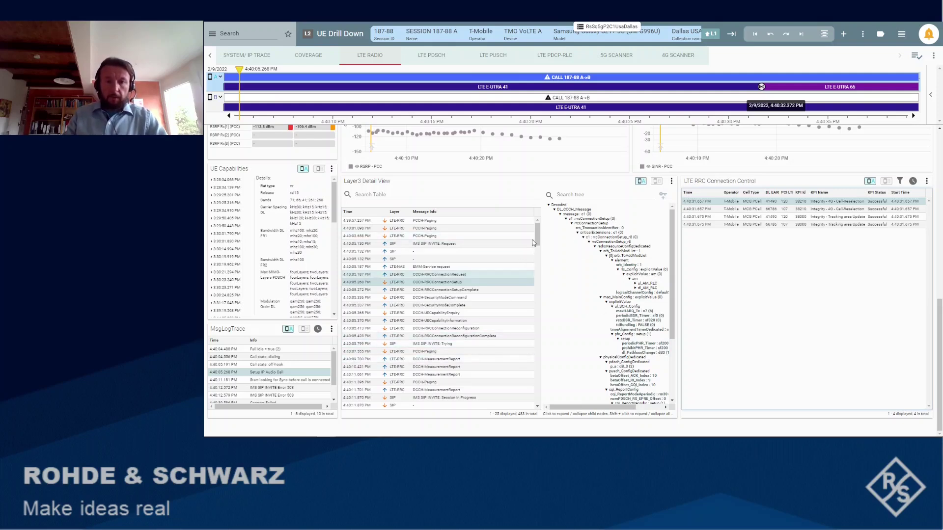
drag(537, 232, 537, 257)
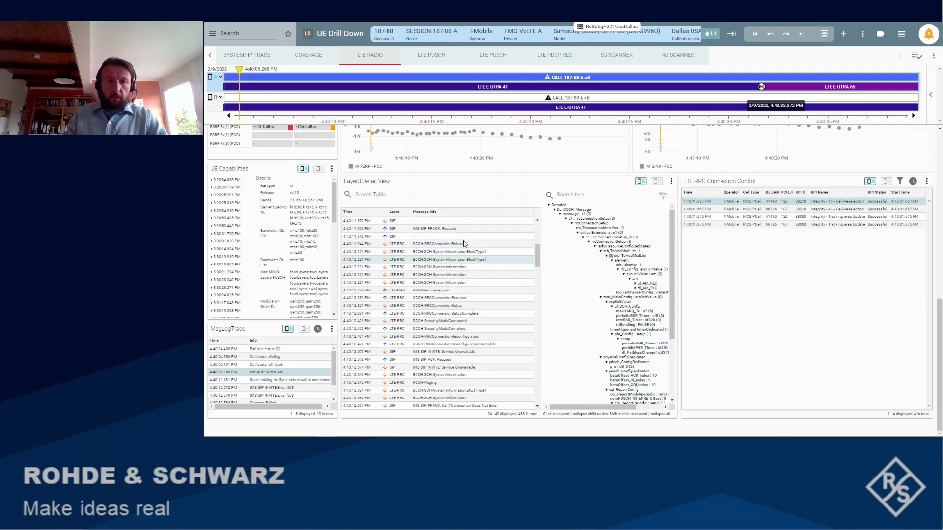
scroll(496, 242, up, 2)
scroll(500, 243, up, 2)
scroll(464, 251, up, 3)
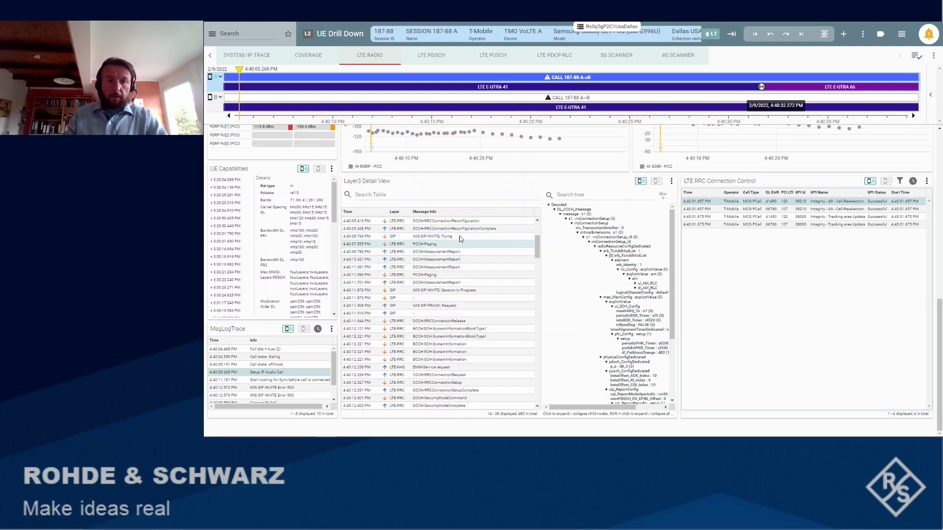
scroll(473, 248, up, 3)
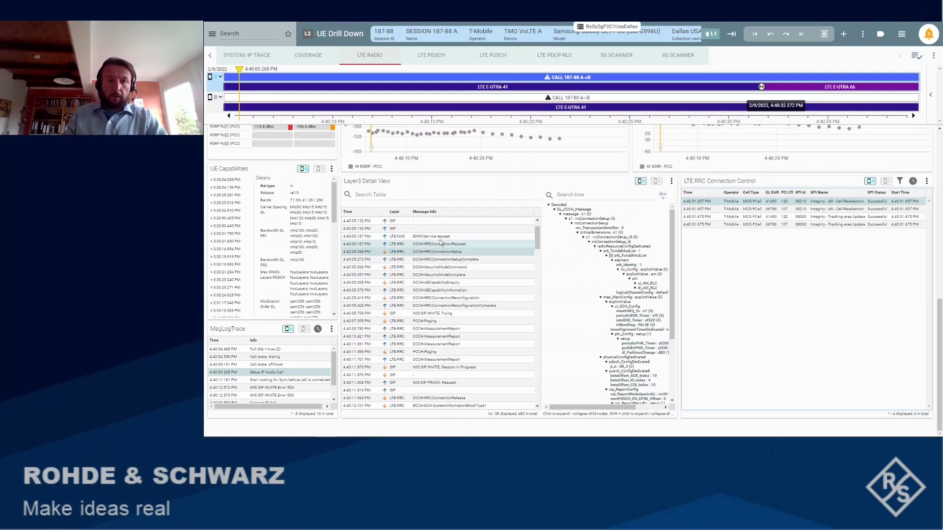
scroll(448, 249, up, 2)
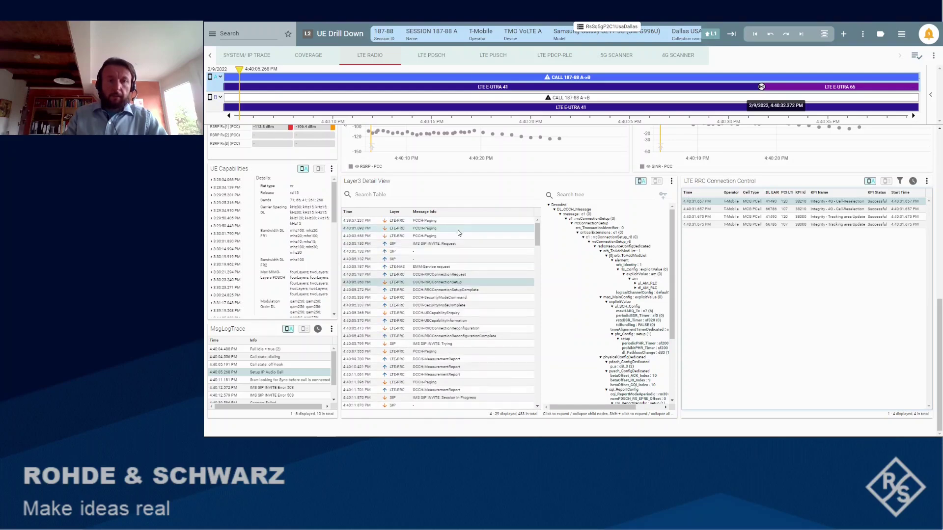
scroll(448, 290, down, 6)
scroll(448, 295, down, 3)
scroll(450, 294, down, 6)
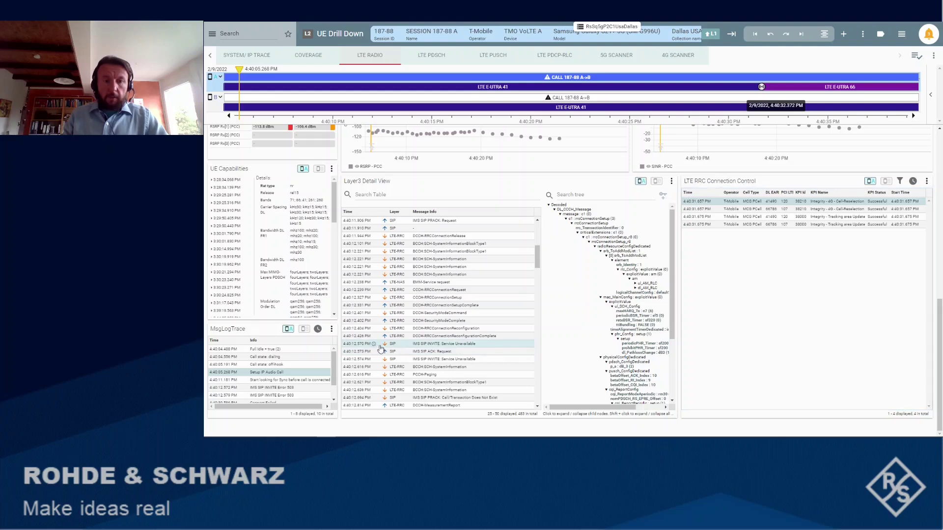
click(444, 345)
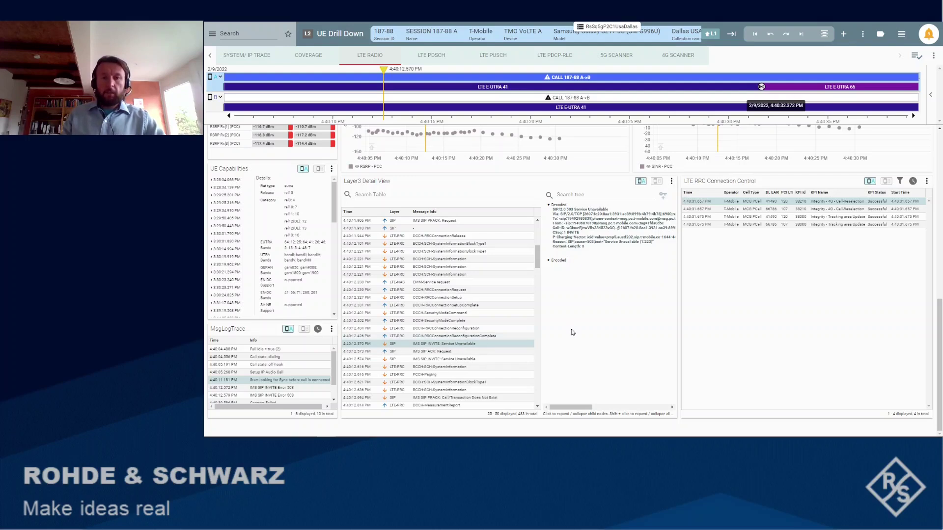
Limit the Layer 3 list to 50 messages and select the 4:40:15.202 SIP CANCEL request
click(657, 182)
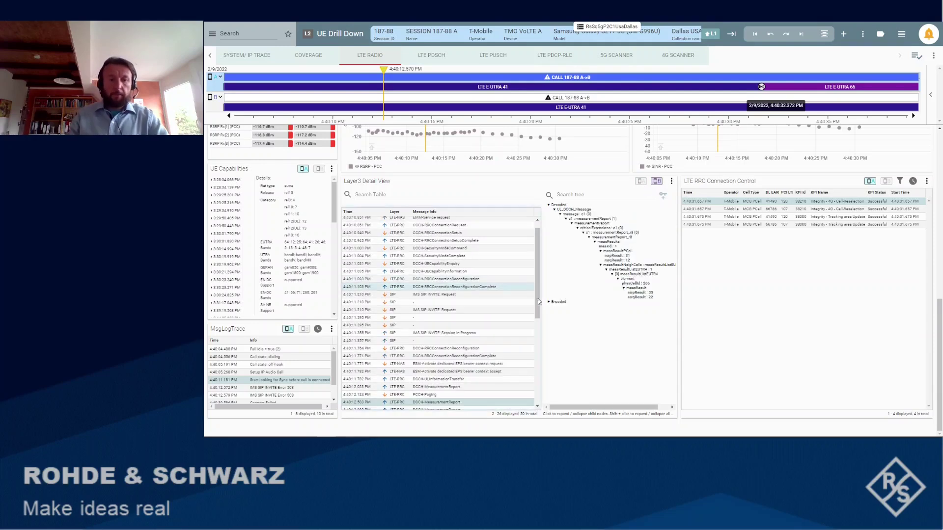
drag(538, 273, 535, 317)
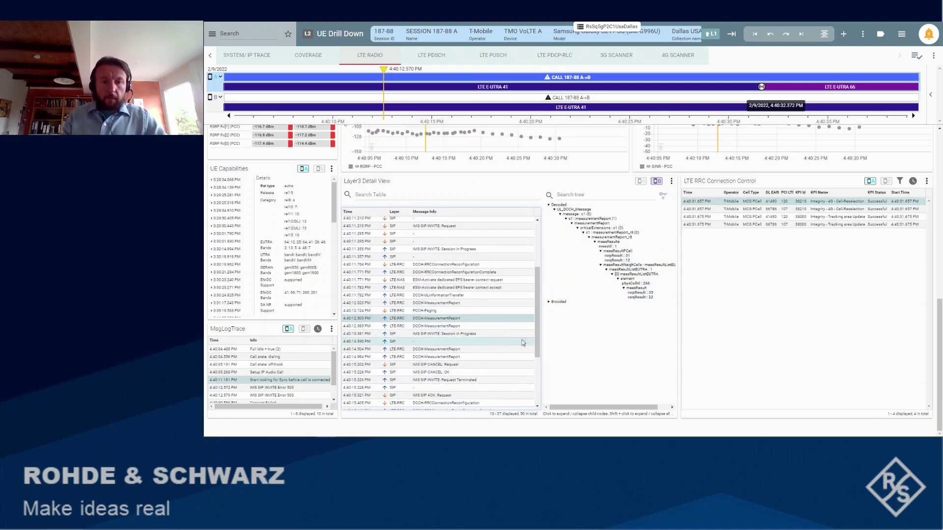
scroll(533, 341, down, 2)
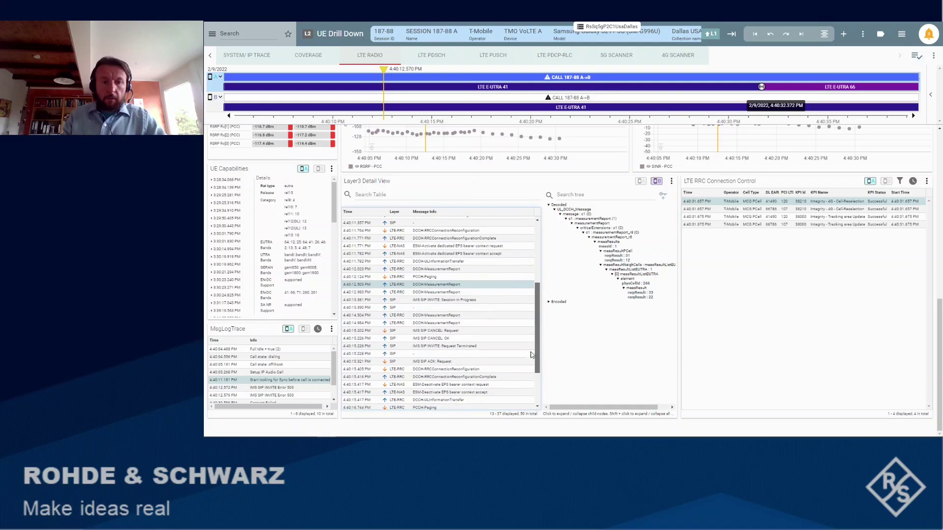
click(377, 333)
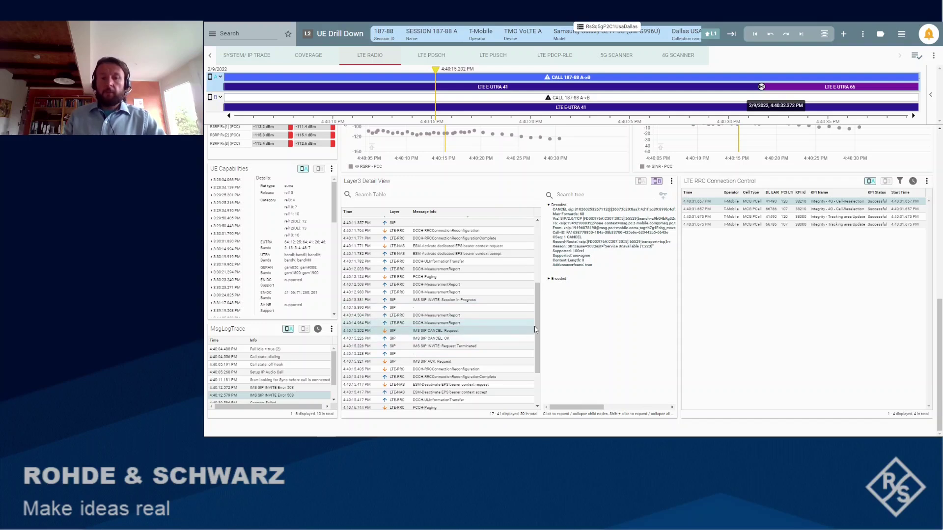
Scroll the Layer3 table and the dashboard back to the top, showing neighbour cells PCI 284 and 403
drag(535, 329, 536, 261)
drag(940, 316, 940, 147)
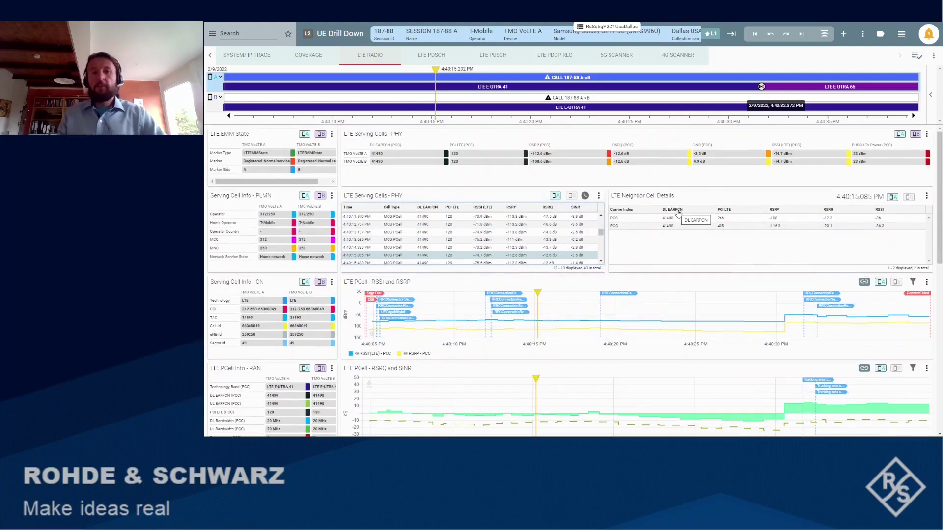